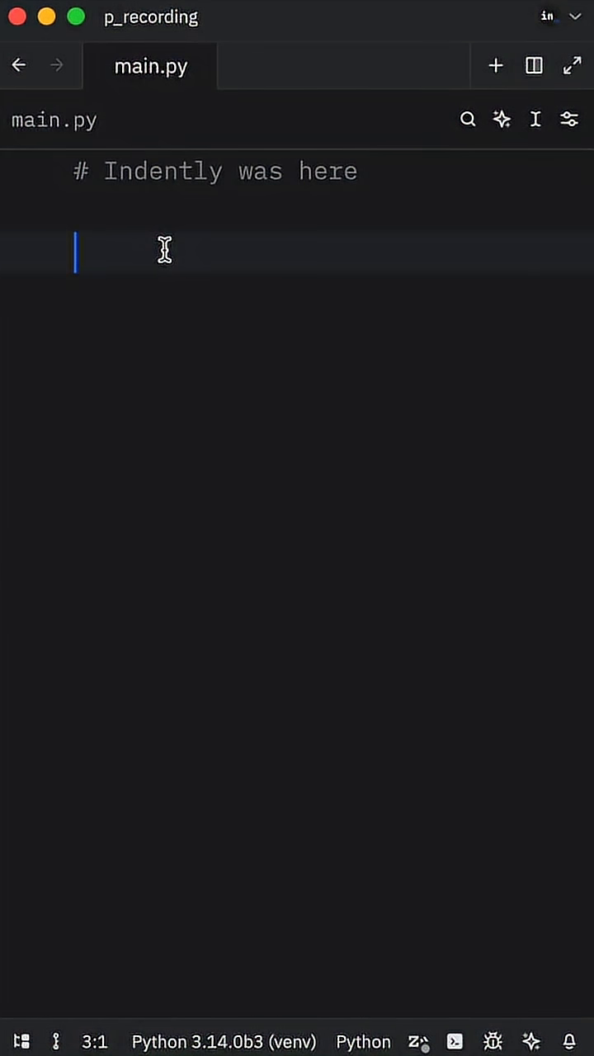
pyautogui.write('i')
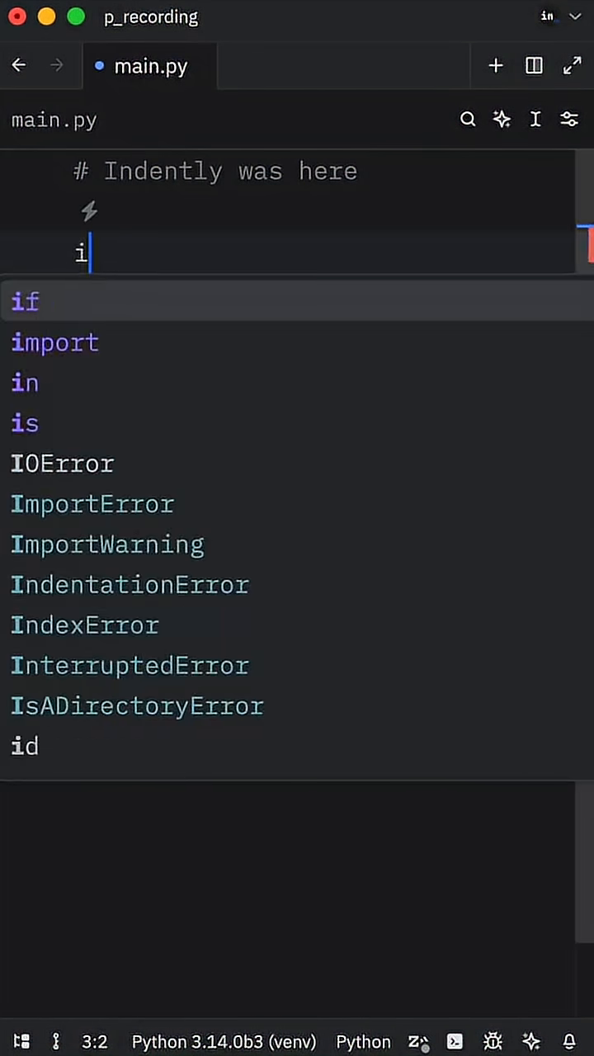
pyautogui.write('nts = [1,23')
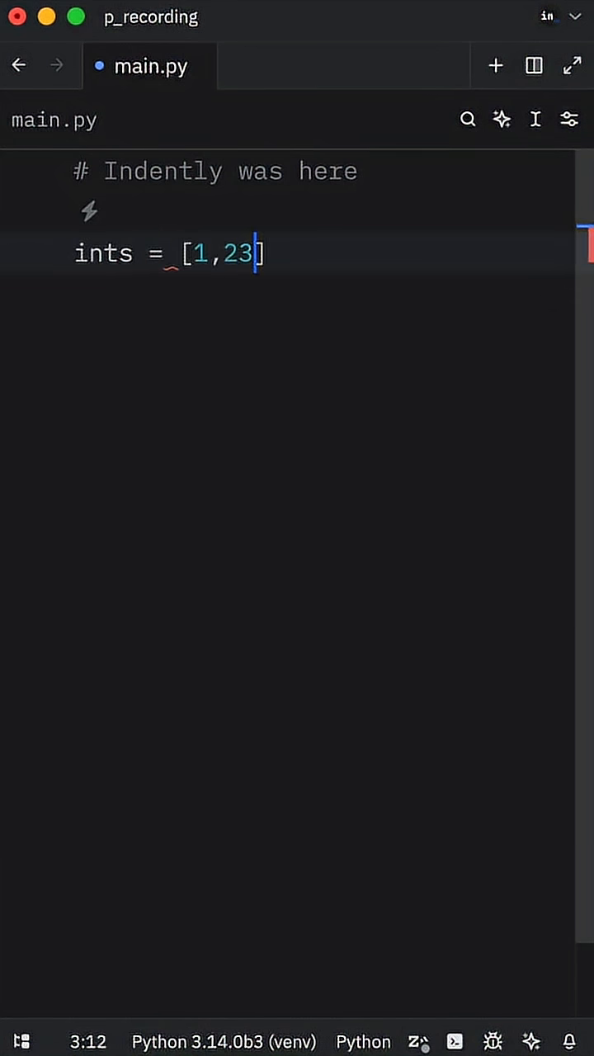
# - Write main.py: ints = [1, 2, 3, 4, 5], ints[1:3] = [20, 30, 40], print(ints), and save
pyautogui.press('BackSpace')
pyautogui.write(', 3, 4, 5]')
pyautogui.press('Return')
pyautogui.hotkey('ctrl', 's')
pyautogui.write('in')
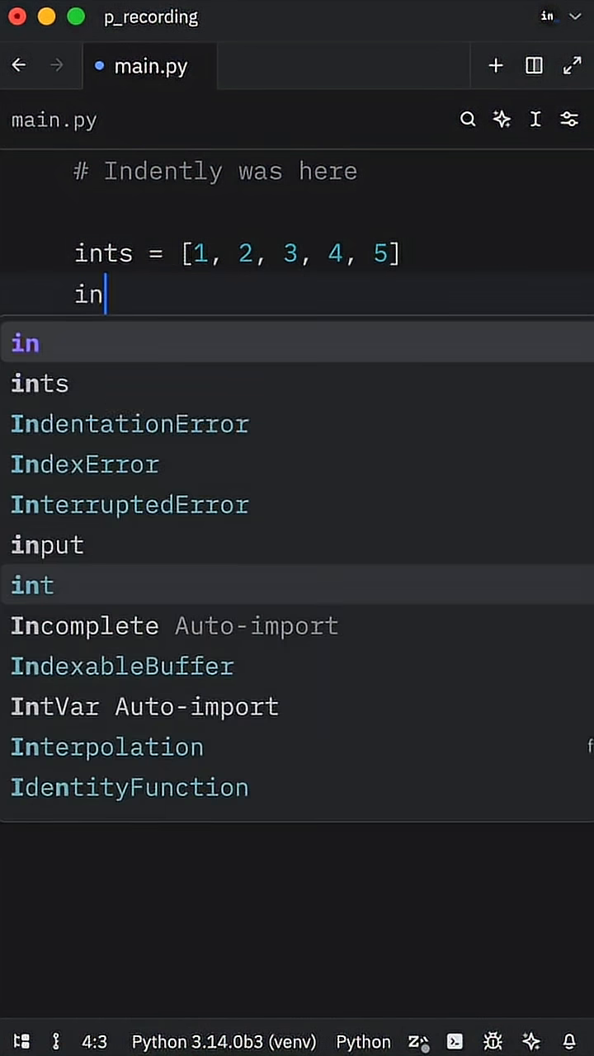
pyautogui.write('ts[1')
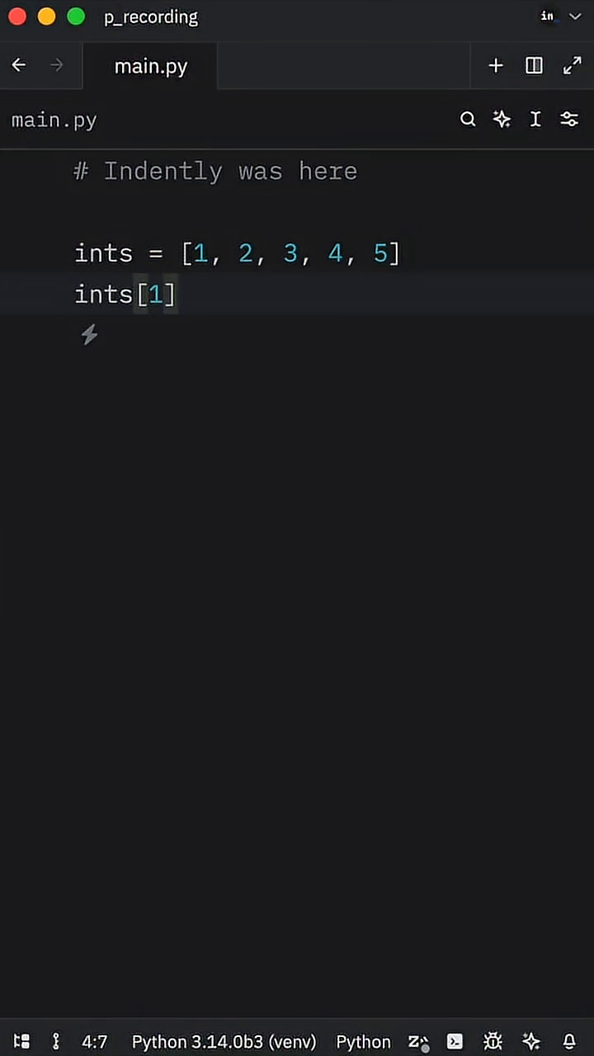
pyautogui.write(':3]')
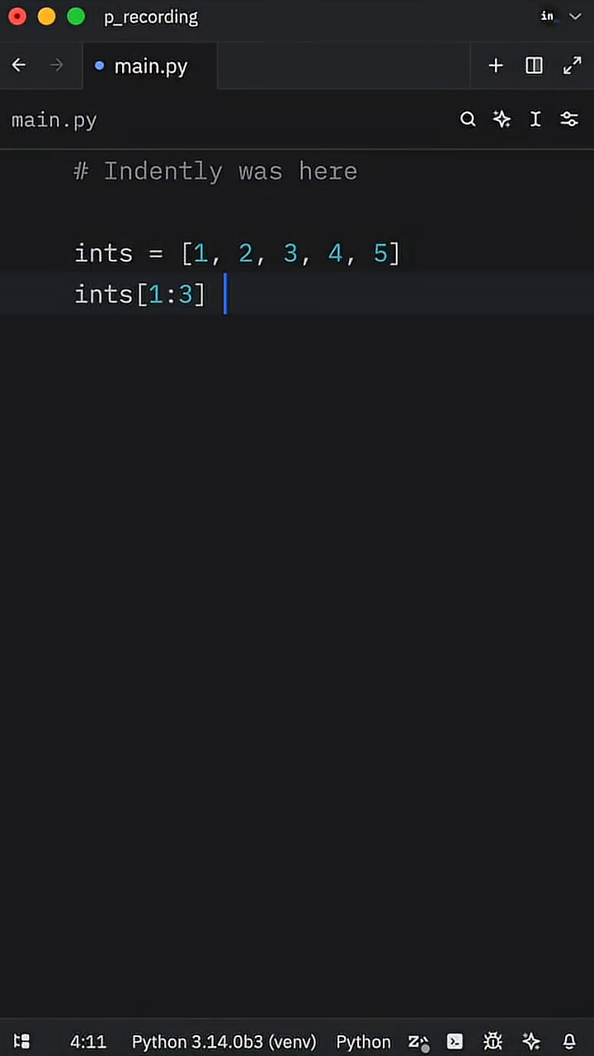
pyautogui.write(' = [')
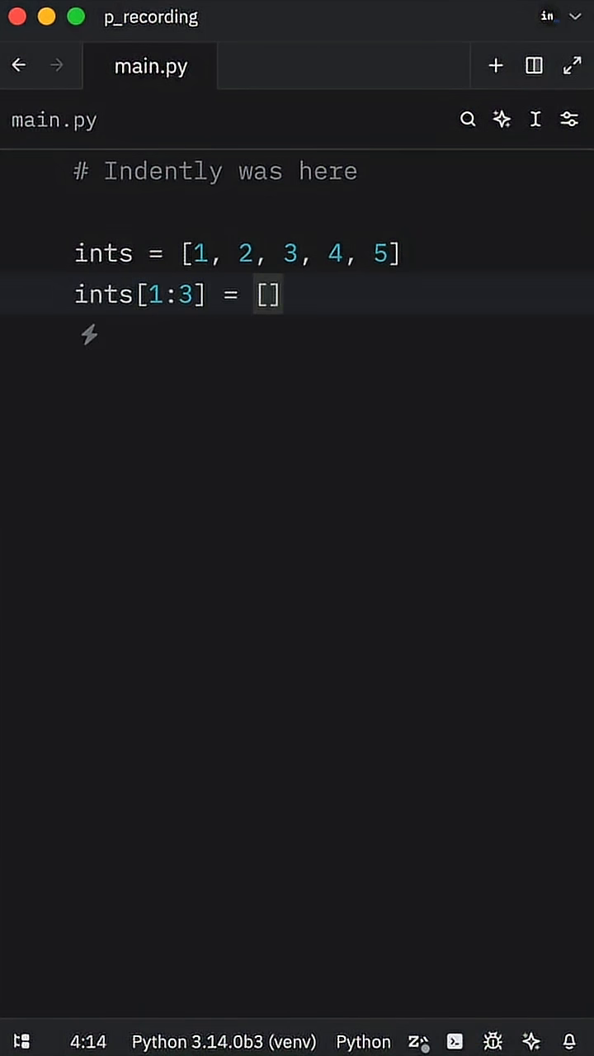
pyautogui.write('20')
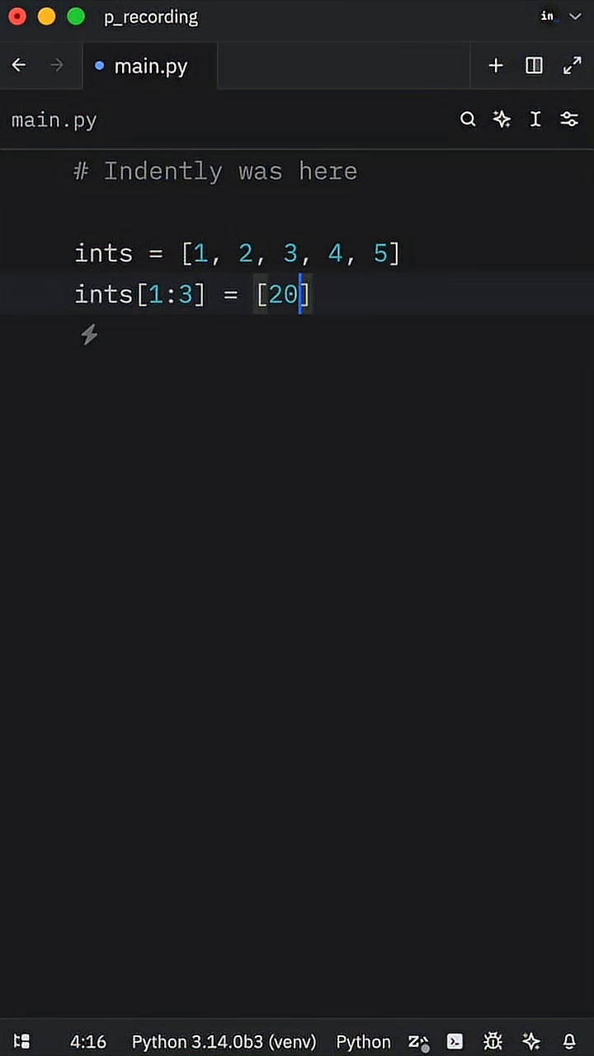
pyautogui.write(', 30, 40')
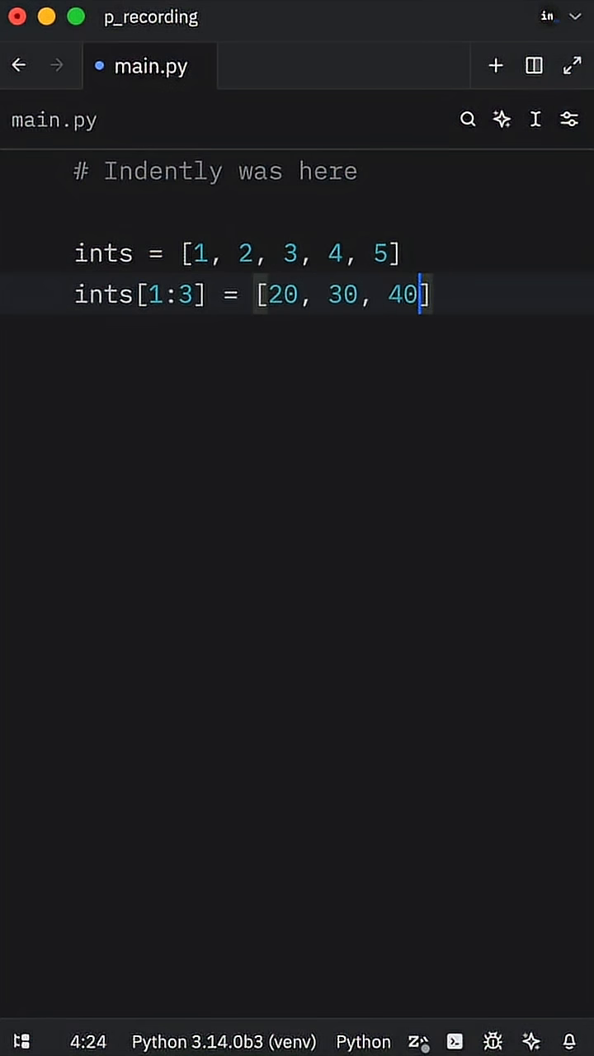
pyautogui.press('Return')
pyautogui.write('print(ints')
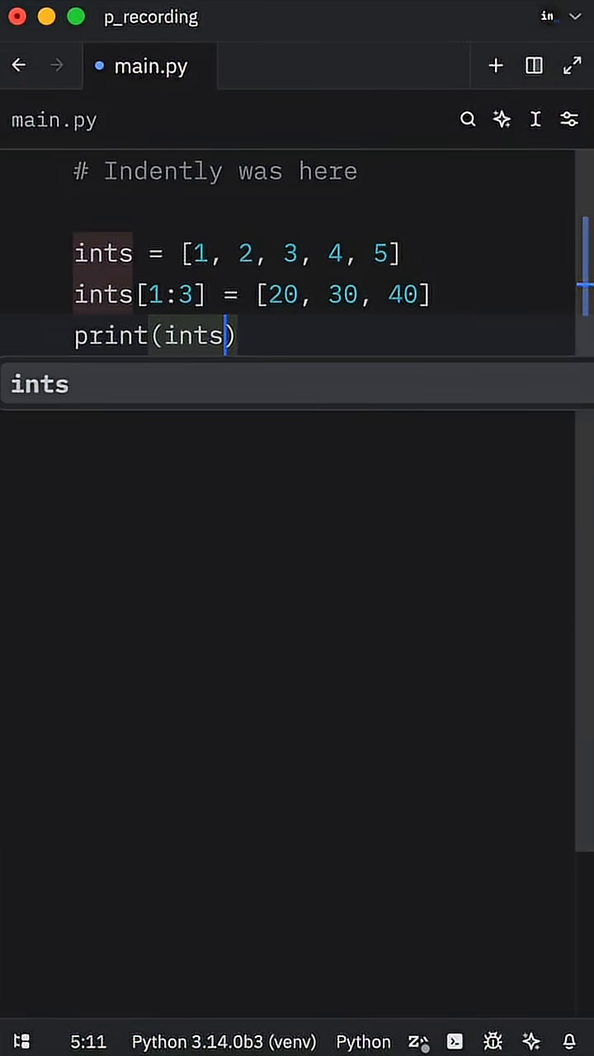
pyautogui.click(489, 253)
# - Run main.py, highlight the [1, 20, 30, 40, 4, 5] output, then hide the terminal
pyautogui.hotkey('alt', 't')
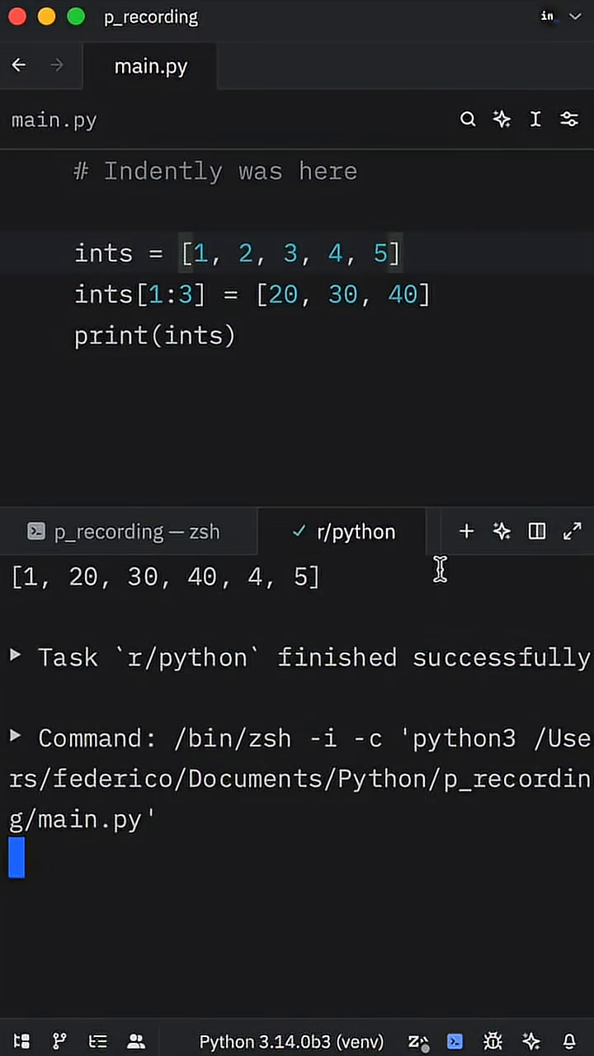
pyautogui.tripleClick(440, 573)
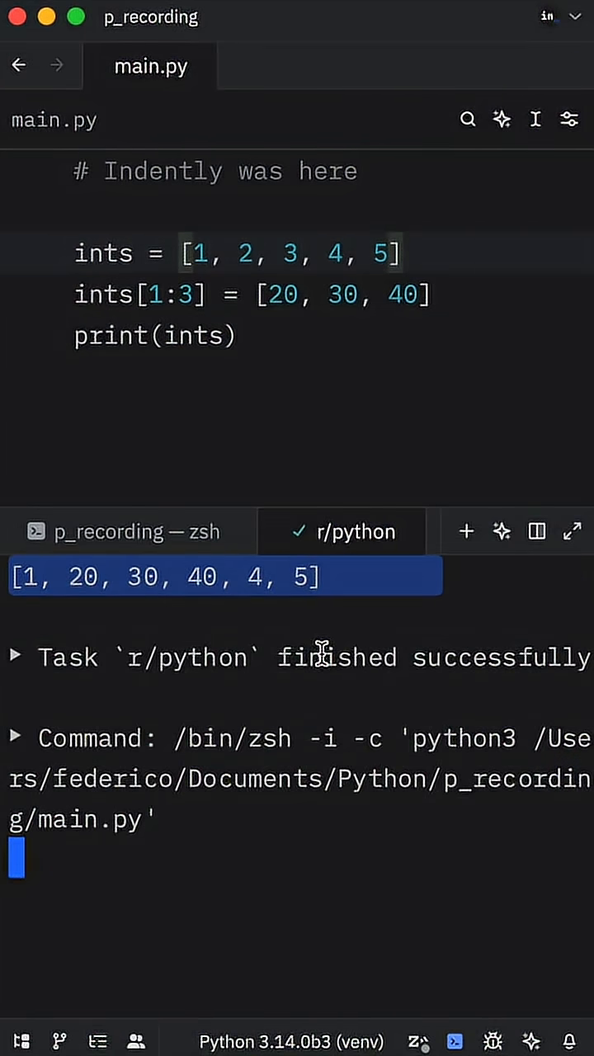
pyautogui.press('super+j')
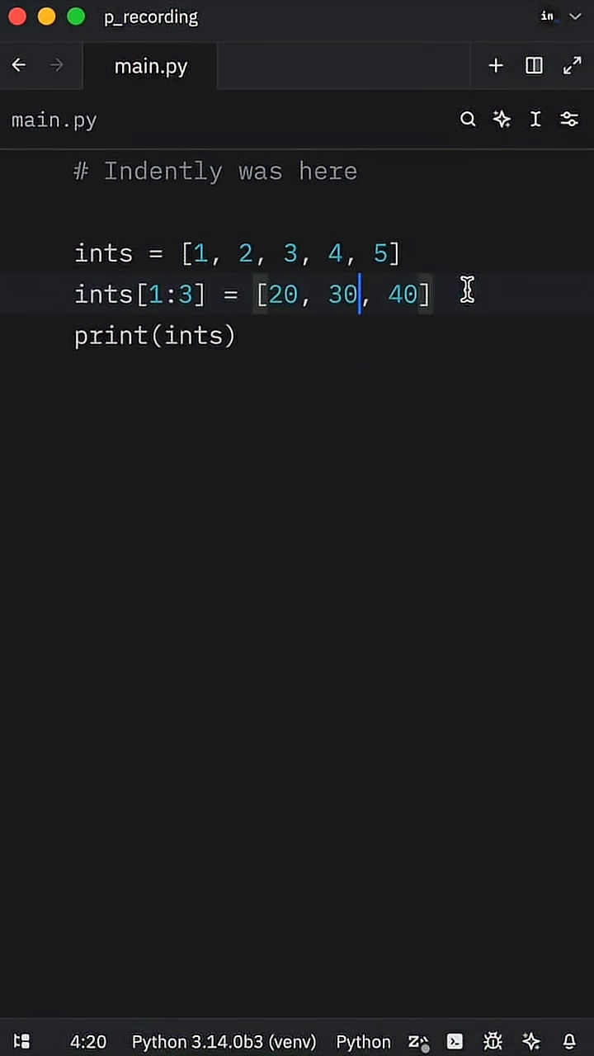
# - Replace the assigned values with [999], save and run to get [1, 999, 4, 5]
pyautogui.moveTo(238, 293); pyautogui.dragTo(71, 295)
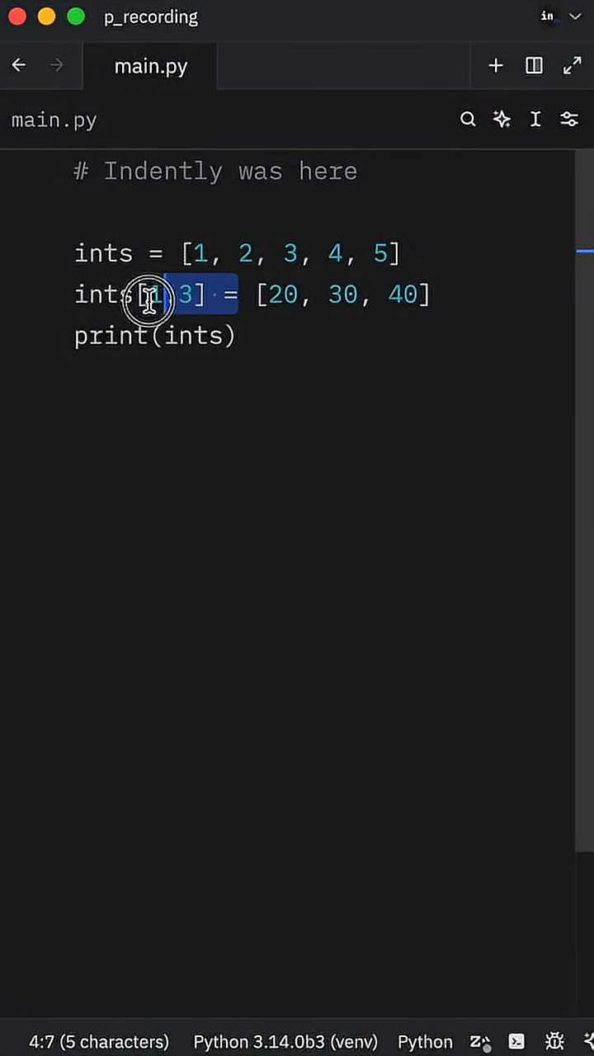
pyautogui.doubleClick(247, 253)
pyautogui.moveTo(281, 251)
pyautogui.mouseDown()
pyautogui.moveTo(358, 256)
pyautogui.moveTo(339, 252)
pyautogui.mouseUp()
pyautogui.moveTo(418, 294); pyautogui.dragTo(273, 298)
pyautogui.write('999')
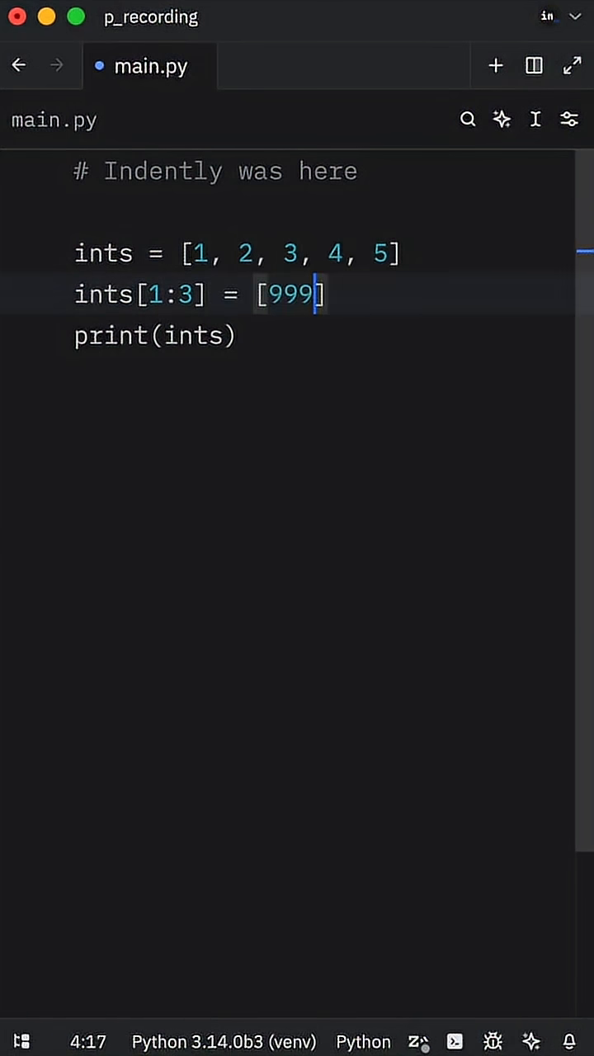
pyautogui.click(347, 397)
pyautogui.press('super+s')
pyautogui.hotkey('alt', 't')
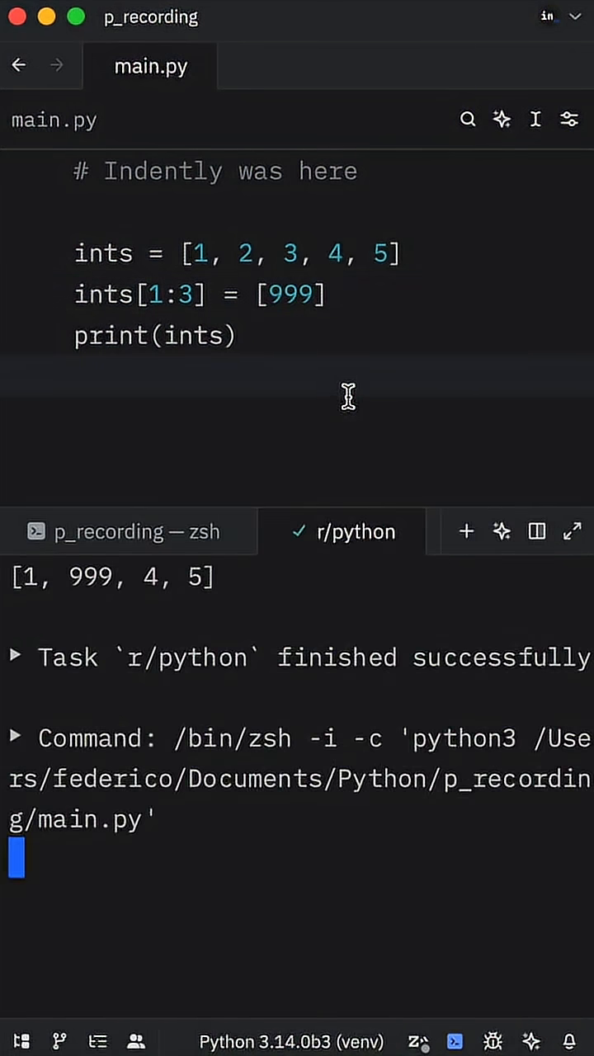
pyautogui.write('0, 0, 0, 0')
# - Change the values to [0, 0, 0, 0], run for [1, 0, 0, 0, 0, 4, 5], then strip line 4 back to ints
pyautogui.moveTo(425, 294); pyautogui.dragTo(257, 294)
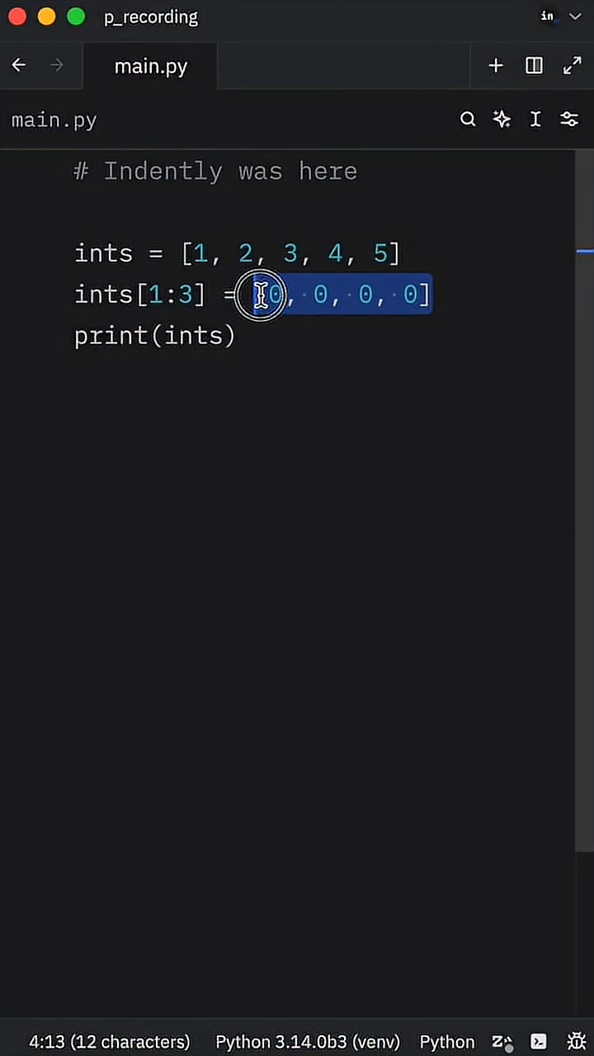
pyautogui.hotkey('alt', 't')
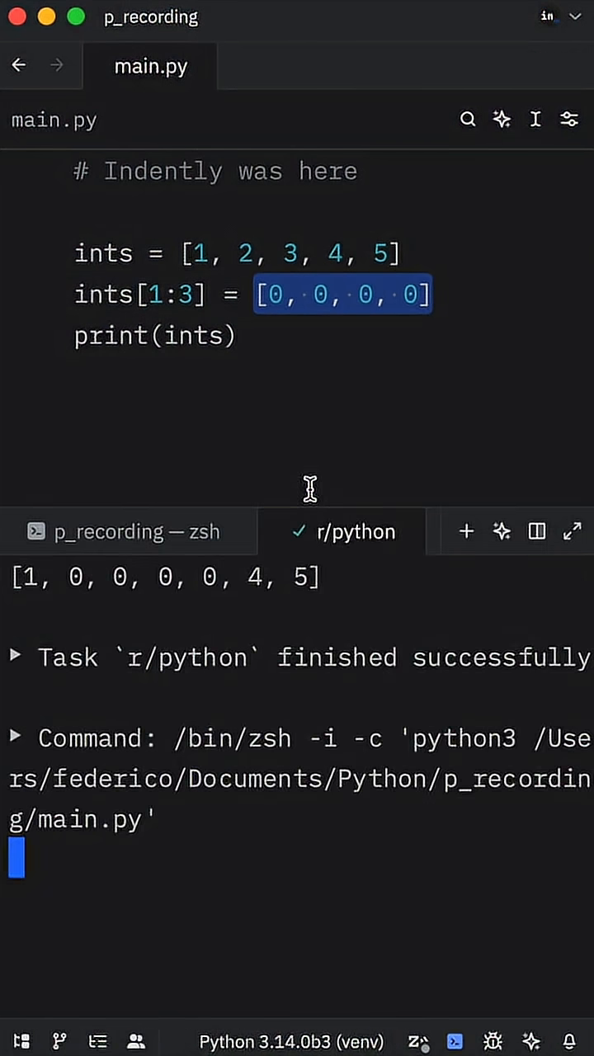
pyautogui.hotkey('alt', 't')
pyautogui.moveTo(205, 293); pyautogui.dragTo(75, 293)
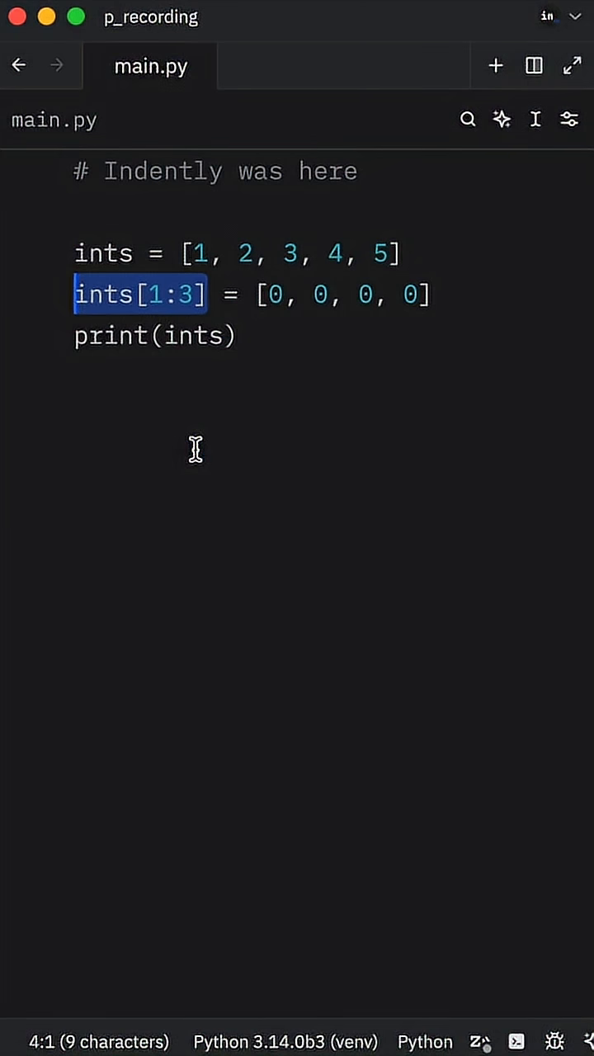
pyautogui.moveTo(430, 293); pyautogui.dragTo(133, 294)
pyautogui.press('BackSpace')
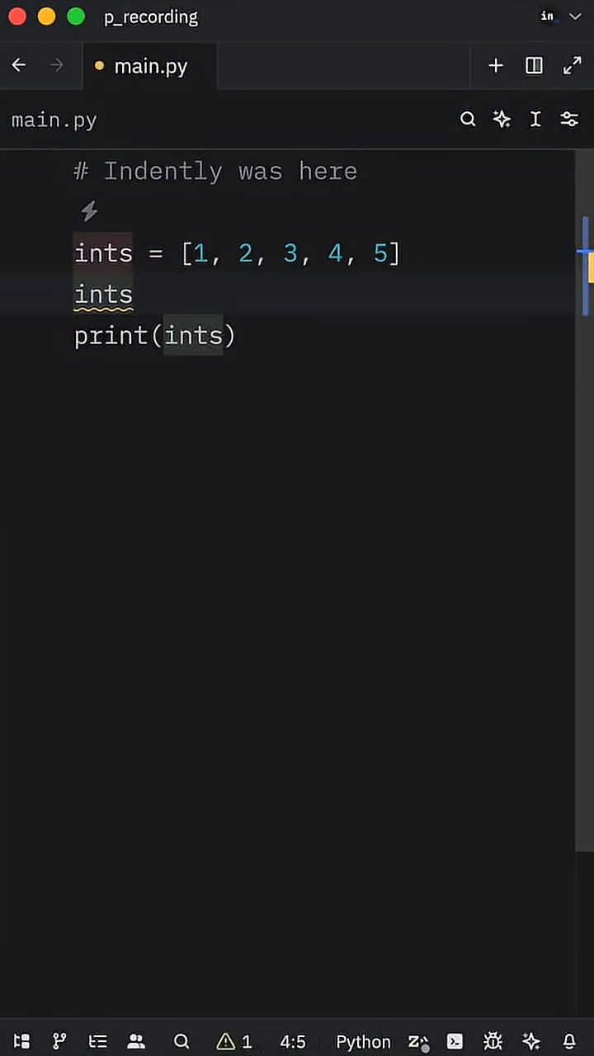
pyautogui.write('[::2] ')
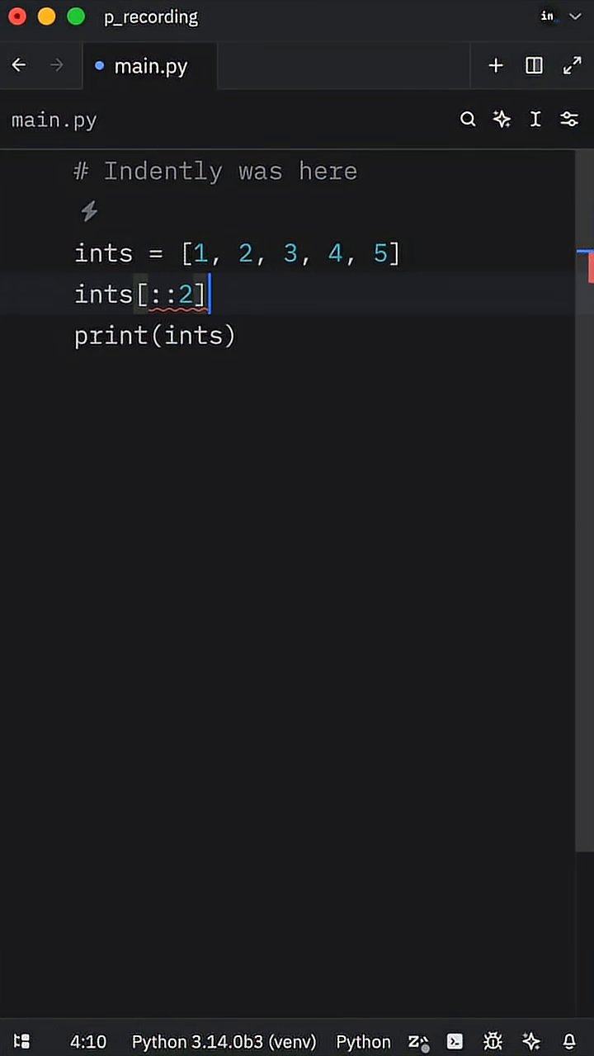
pyautogui.write('= [0')
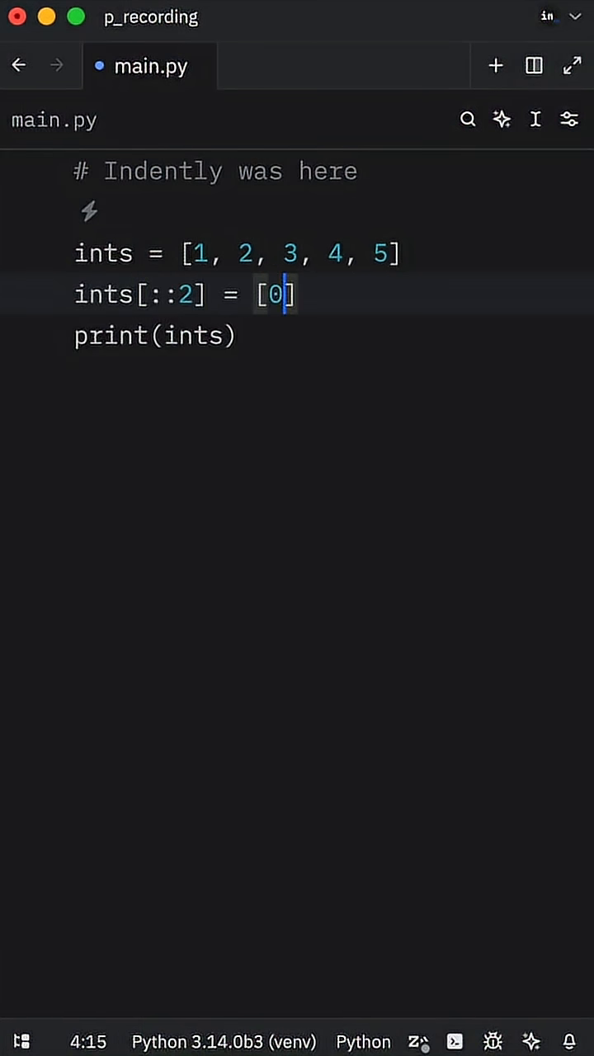
pyautogui.write(',0,0')
# - Assign ints[::2] = [0, 0, 0], save and run to print [0, 2, 0, 4, 0]
pyautogui.hotkey('ctrl', 'a')
pyautogui.hotkey('ctrl', 's')
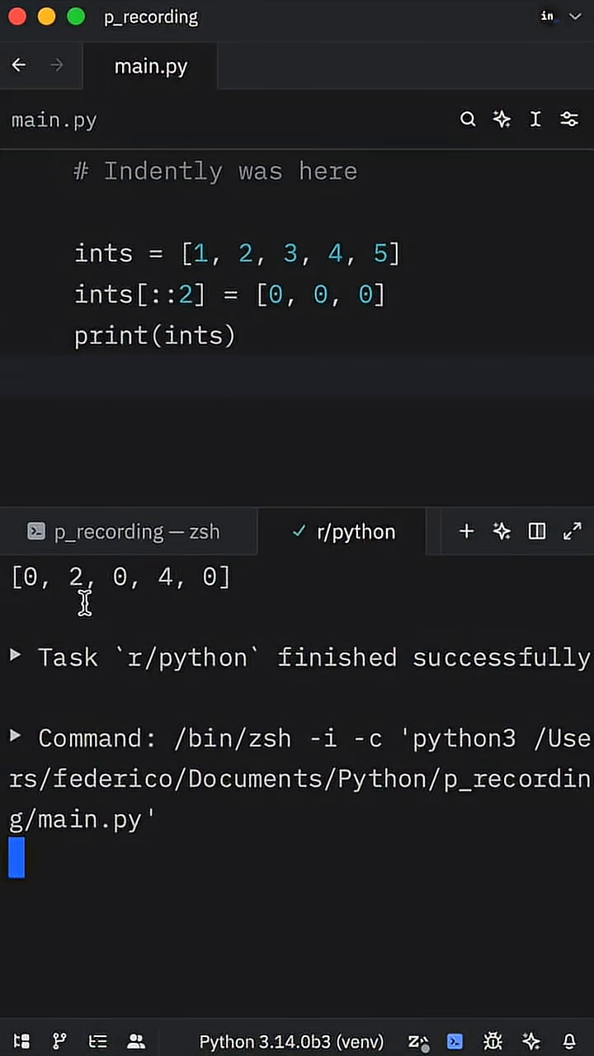
pyautogui.hotkey('ctrl', '`')
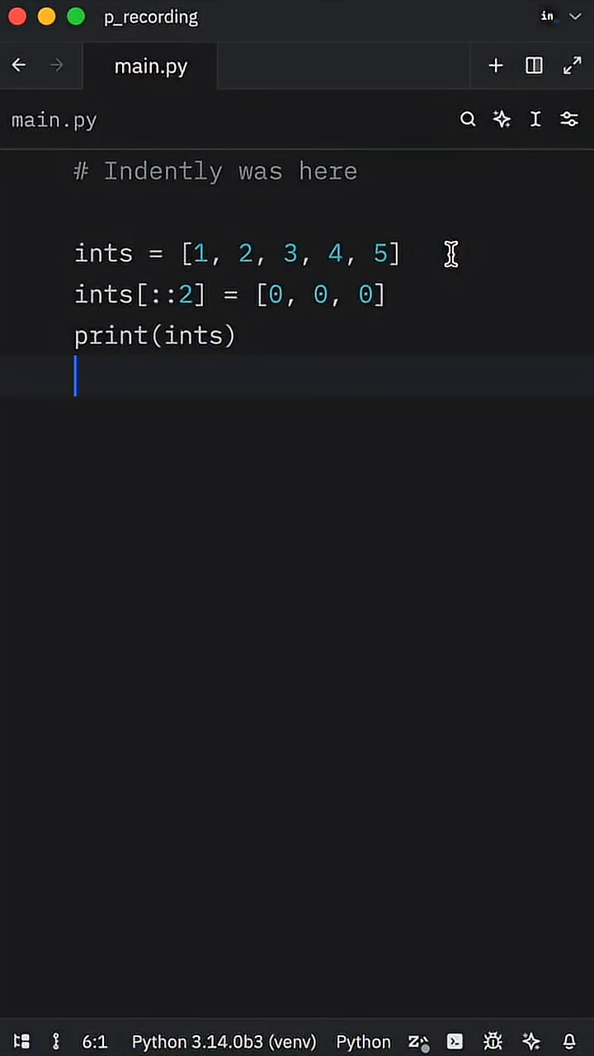
pyautogui.moveTo(372, 294); pyautogui.dragTo(329, 294)
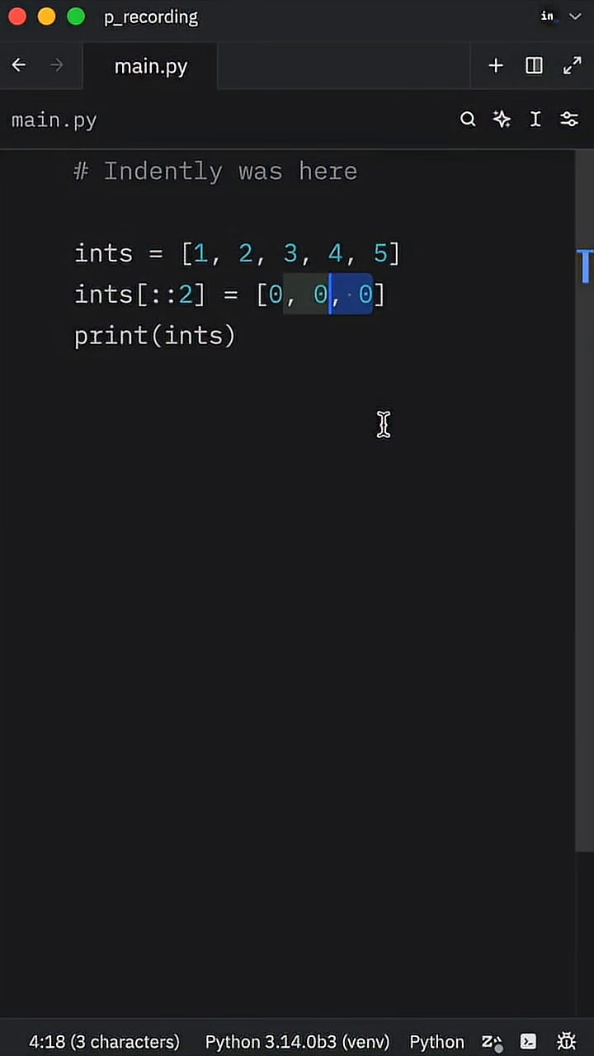
# - Shorten the step-slice values to two zeros and run to trigger the size-mismatch ValueError
pyautogui.press('BackSpace')
pyautogui.hotkey('alt', 't')
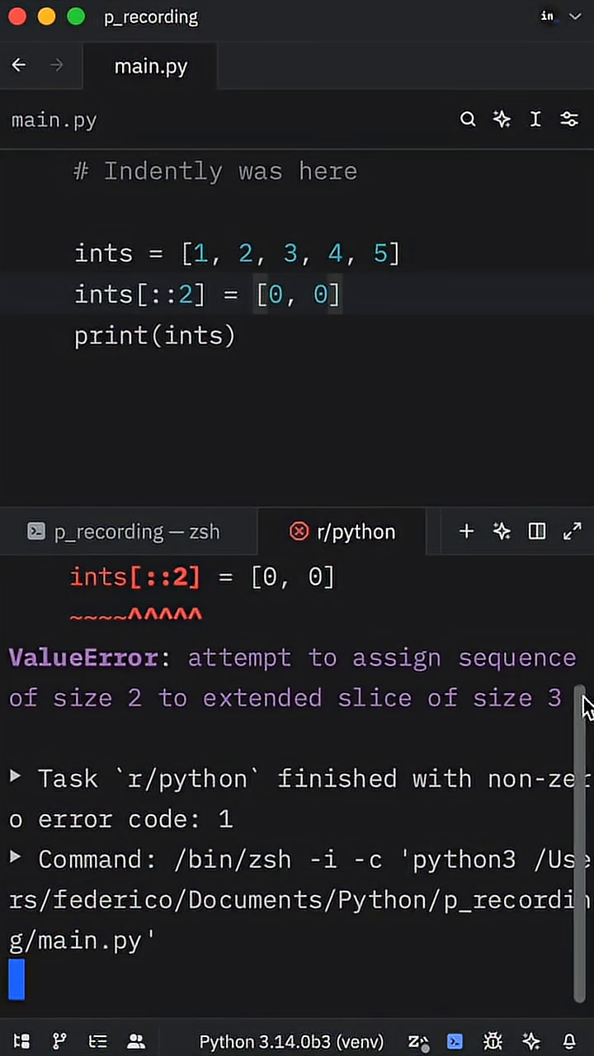
pyautogui.click(193, 252)
pyautogui.moveTo(193, 252); pyautogui.dragTo(464, 259)
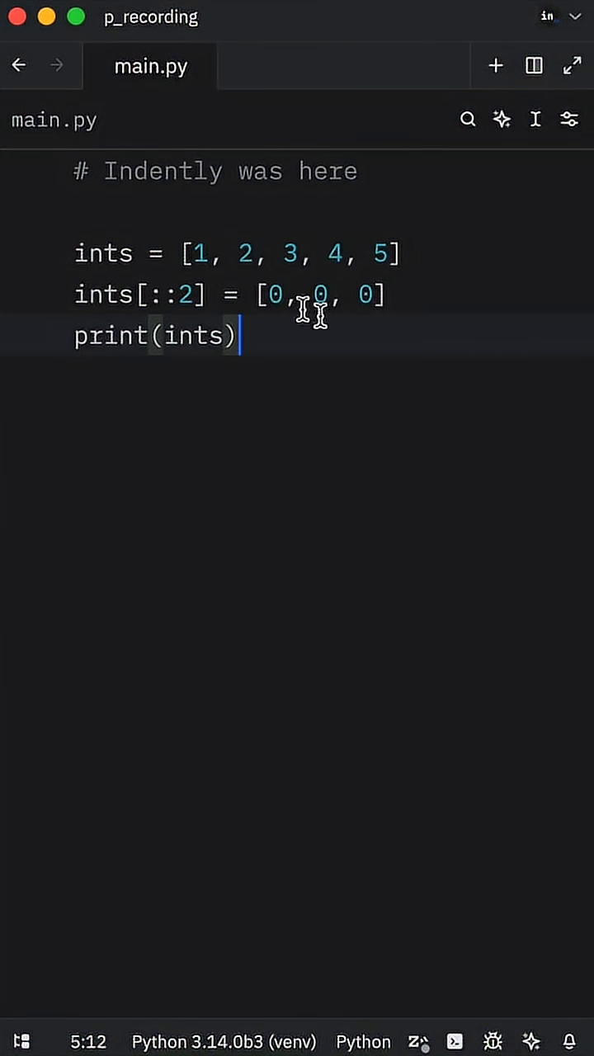
pyautogui.click(211, 252)
pyautogui.doubleClick(201, 252)
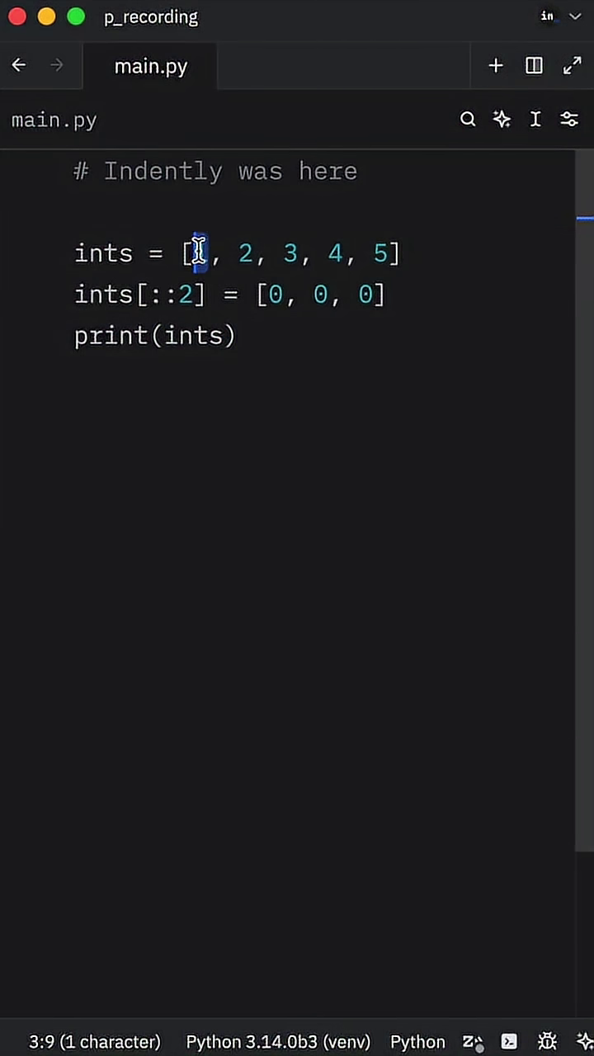
pyautogui.doubleClick(289, 251)
pyautogui.doubleClick(370, 252)
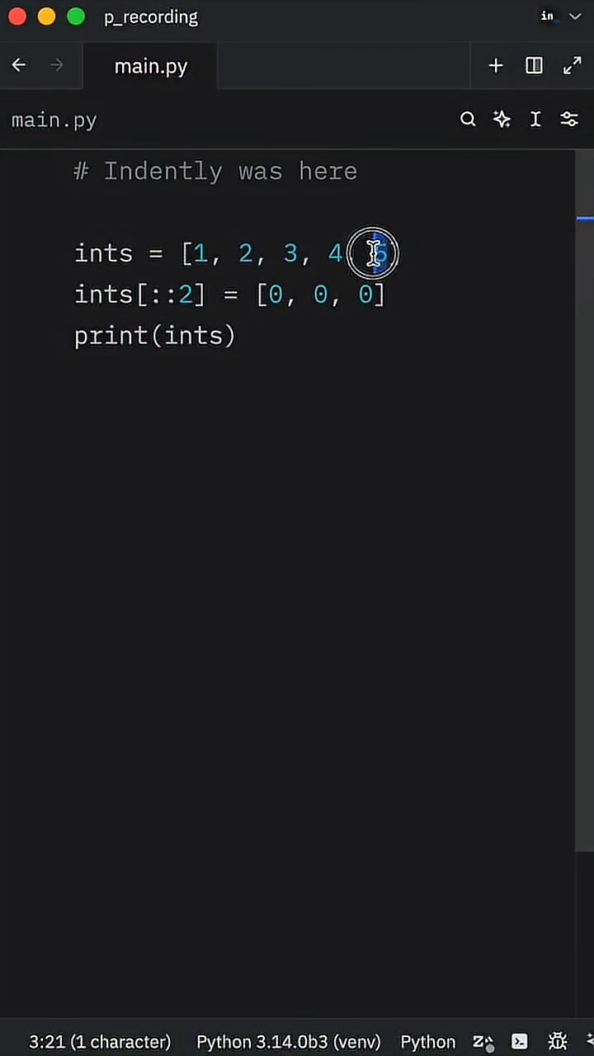
# - Review the ints[::2] target with three zeros restored and add a blank line after the assignment
pyautogui.click(433, 288)
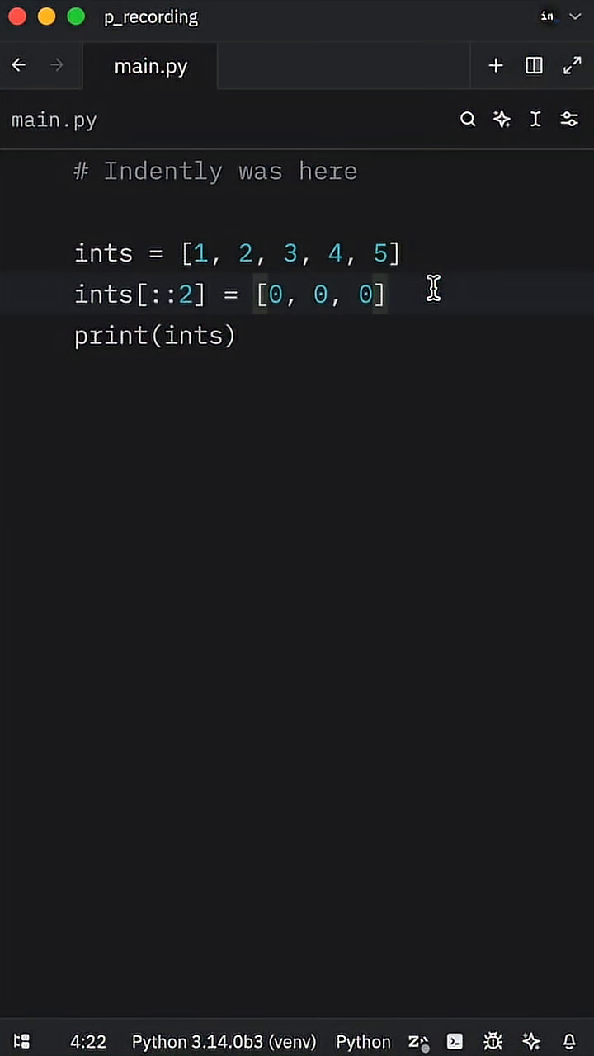
pyautogui.moveTo(208, 290); pyautogui.dragTo(75, 286)
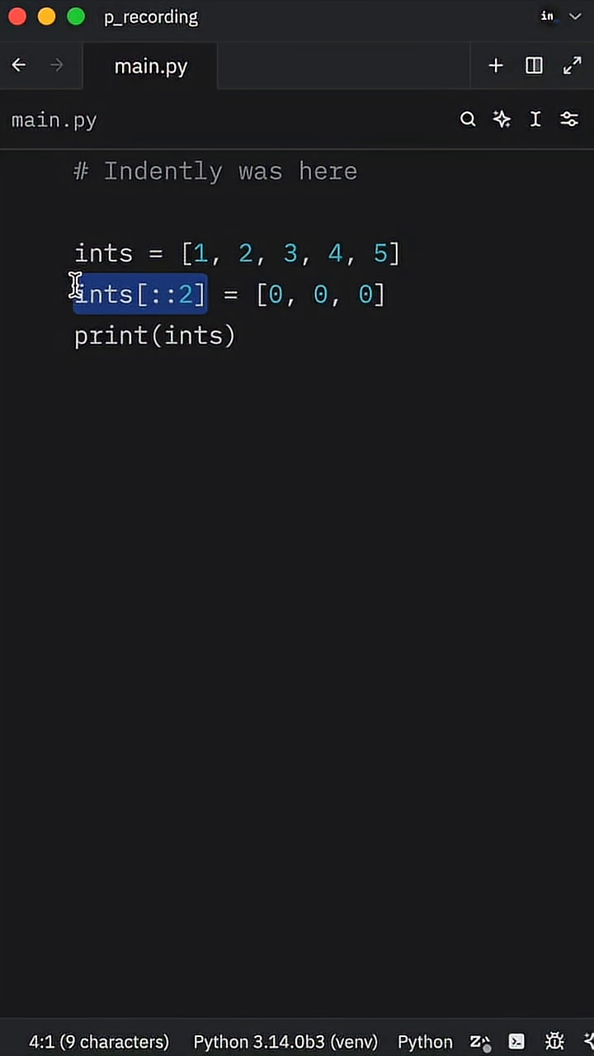
pyautogui.moveTo(75, 286); pyautogui.dragTo(205, 291)
pyautogui.click(437, 285)
pyautogui.press('Return')
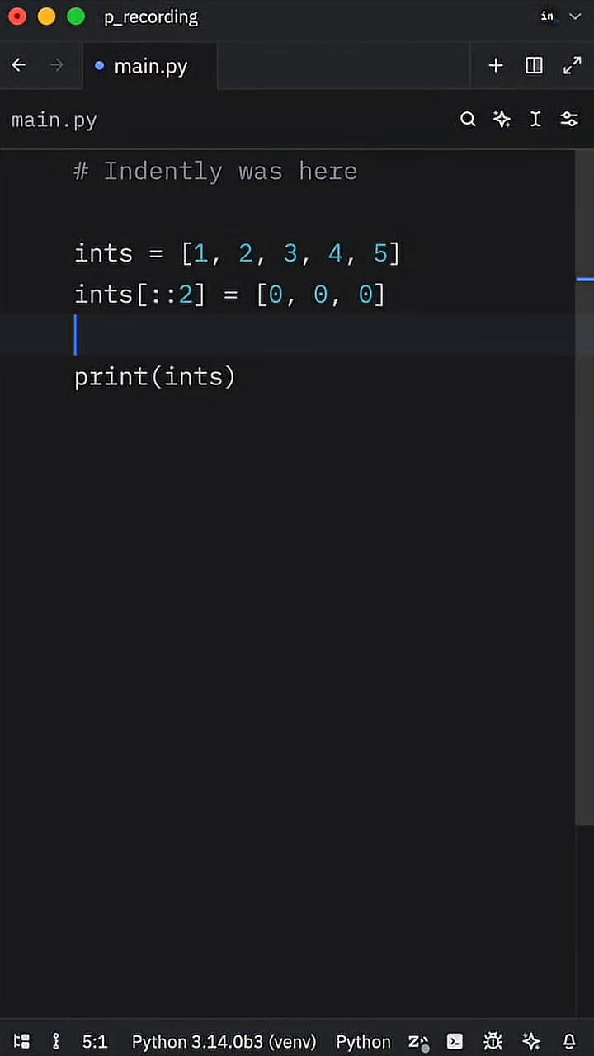
pyautogui.write('[::2]')
# - Print ints[::2], comment out the [0, 0, 0] assignment, save and run
pyautogui.moveTo(384, 335); pyautogui.dragTo(78, 335)
pyautogui.click(73, 297)
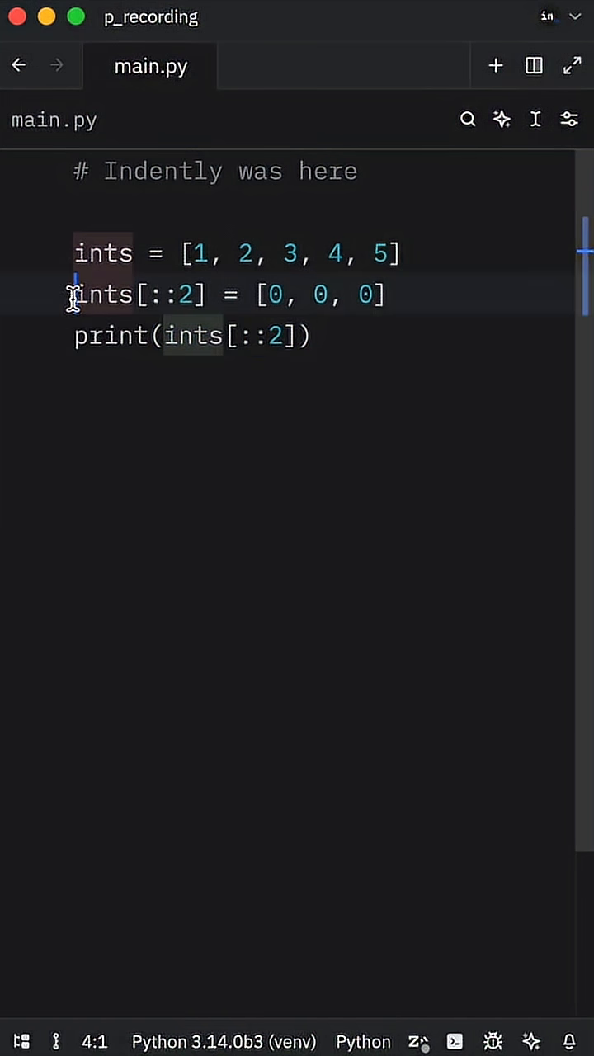
pyautogui.press('super+slash')
pyautogui.press('super+s')
pyautogui.hotkey('alt', 't')
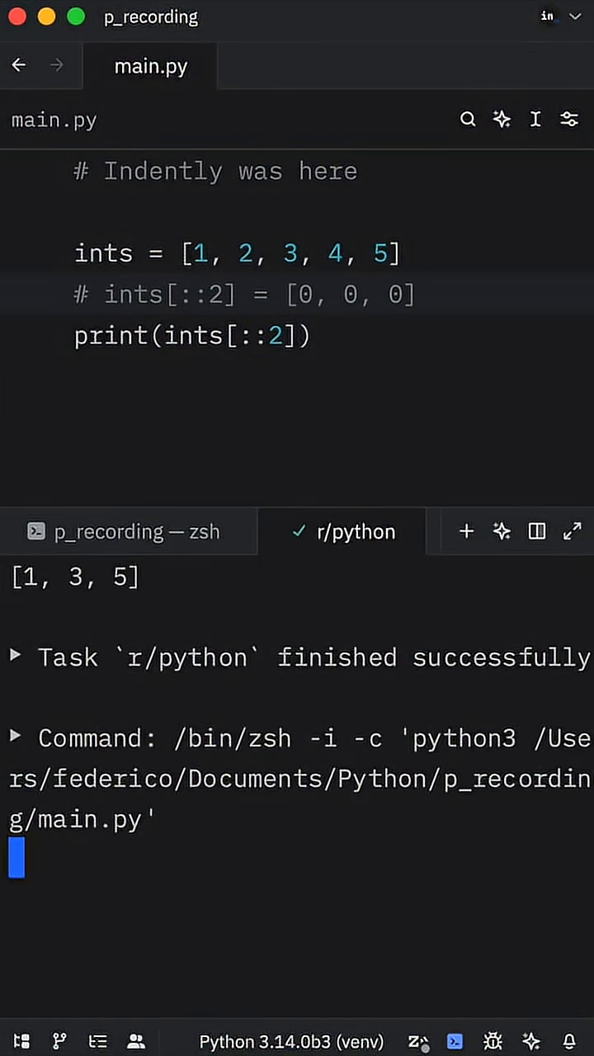
# - Highlight the [1, 3, 5] output against the commented-out [0, 0, 0] list
pyautogui.moveTo(179, 576); pyautogui.dragTo(10, 576)
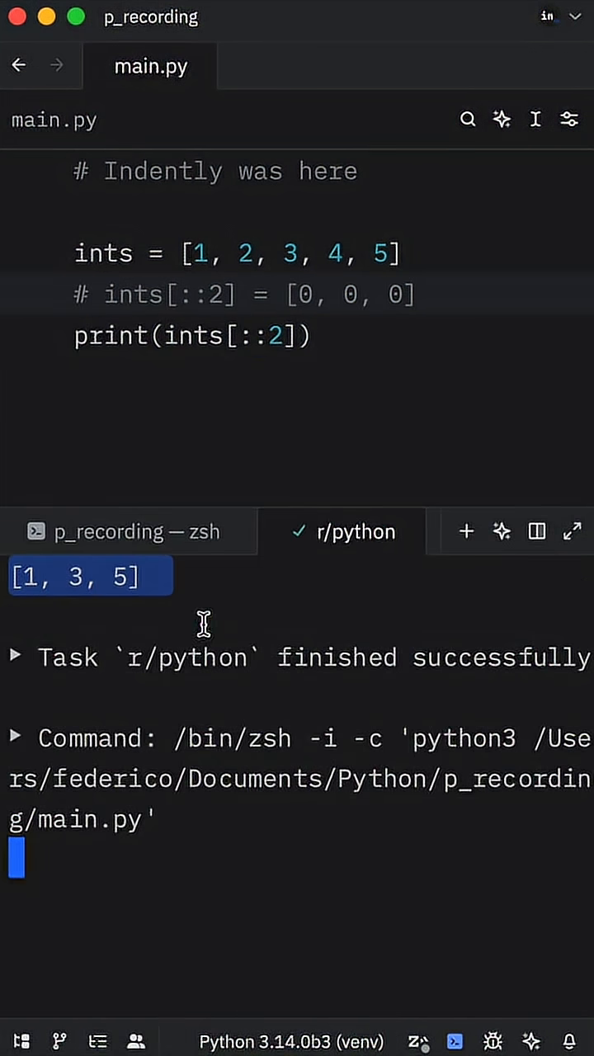
pyautogui.moveTo(416, 294); pyautogui.dragTo(283, 294)
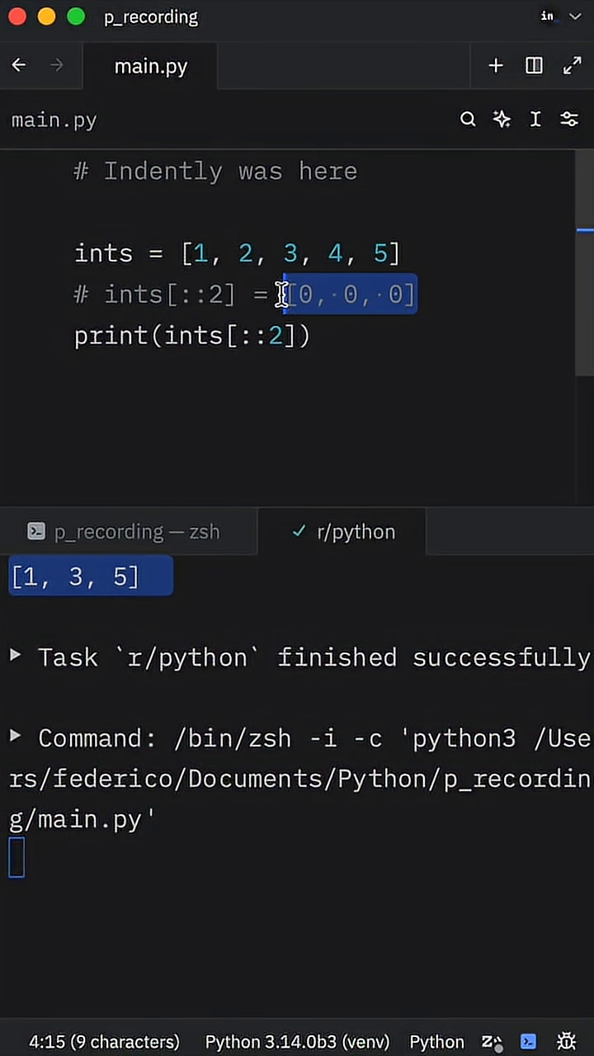
pyautogui.moveTo(188, 576); pyautogui.dragTo(5, 577)
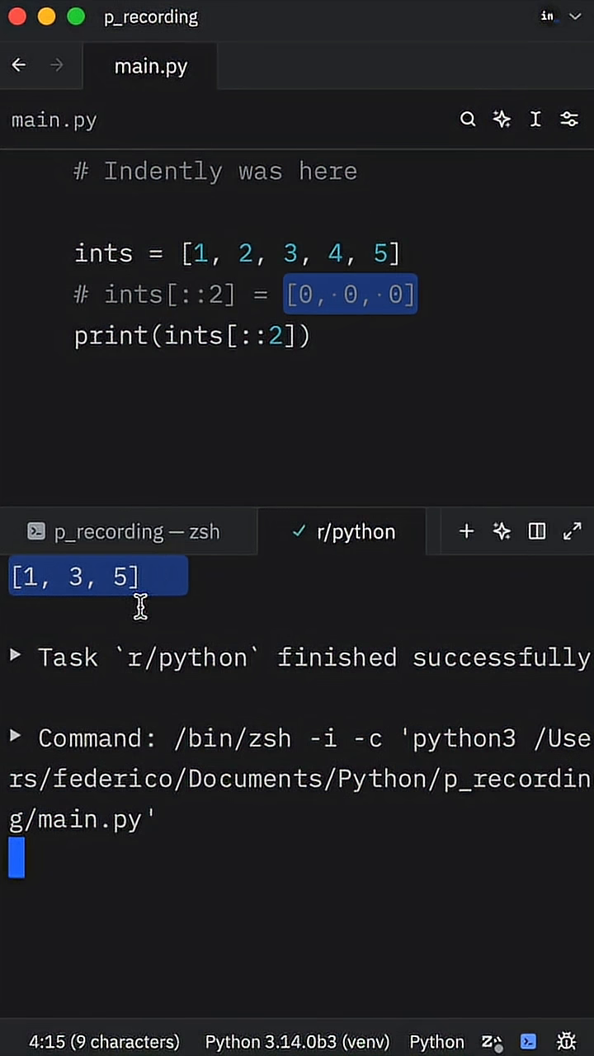